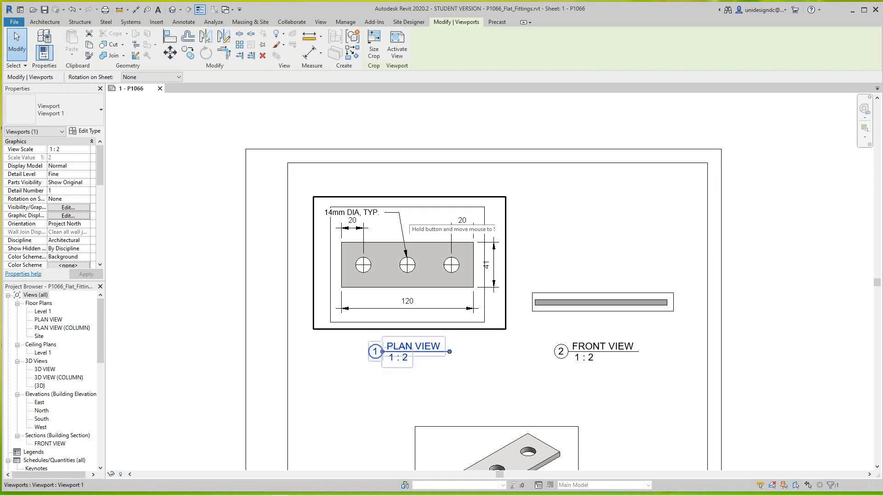
# Activate the PLAN VIEW viewport on sheet P1066 for editing.
pyautogui.scroll(3, 408, 221)
pyautogui.scroll(3, 348, 219)
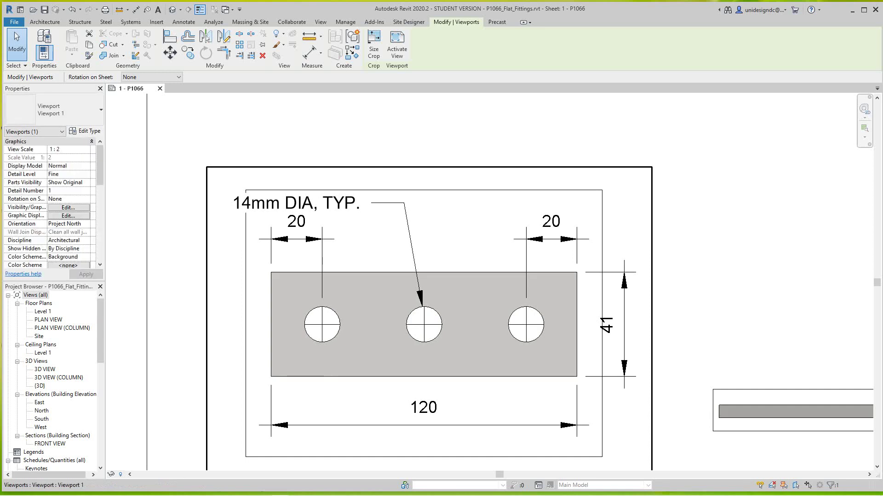
pyautogui.scroll(2, 306, 202)
pyautogui.scroll(-3, 305, 202)
pyautogui.moveTo(305, 202); pyautogui.dragTo(302, 189, button='middle')
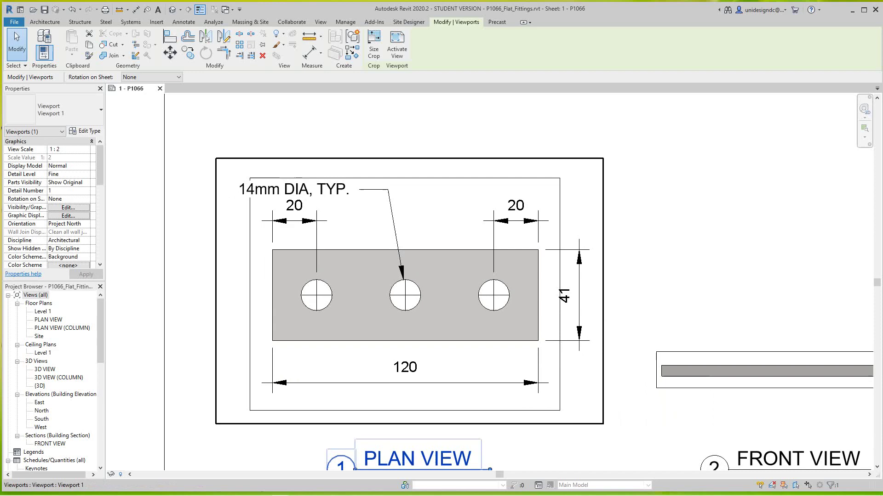
pyautogui.scroll(-2, 343, 228)
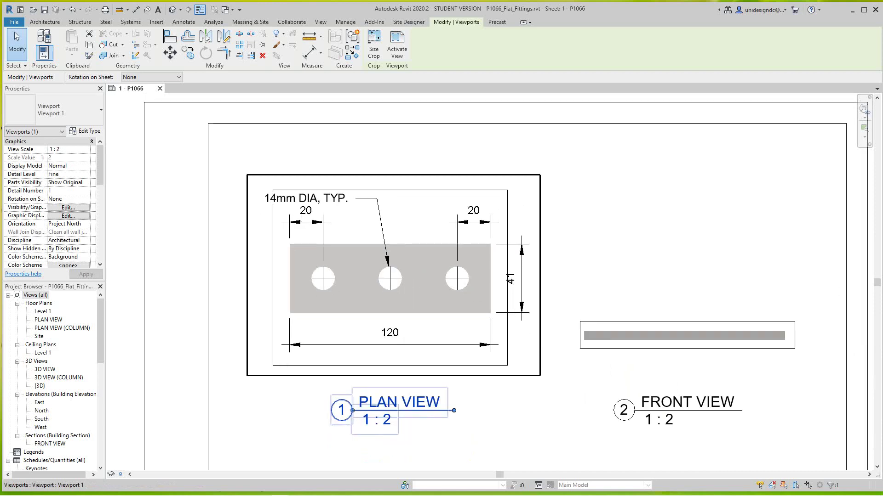
pyautogui.scroll(1, 326, 216)
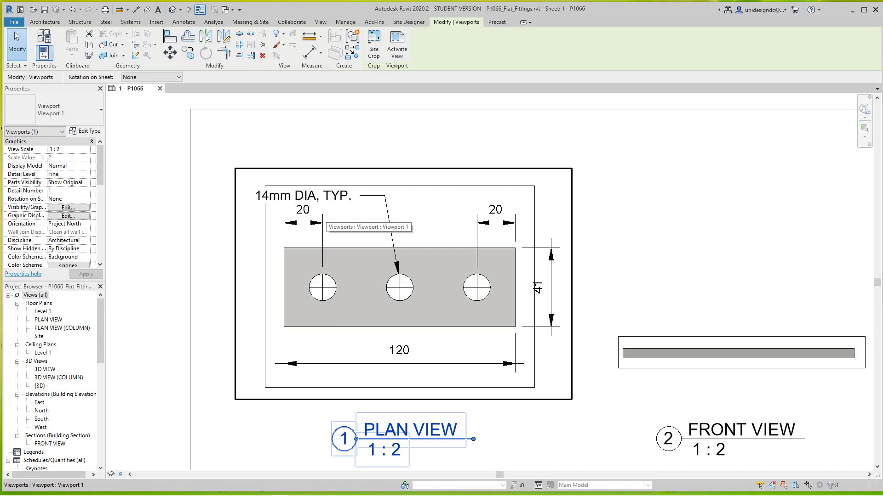
pyautogui.rightClick(338, 214)
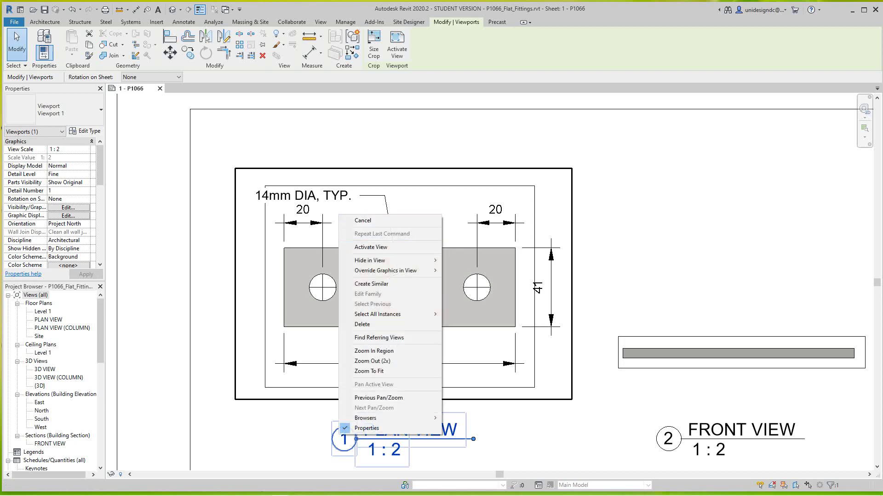
pyautogui.click(370, 247)
pyautogui.doubleClick(320, 196)
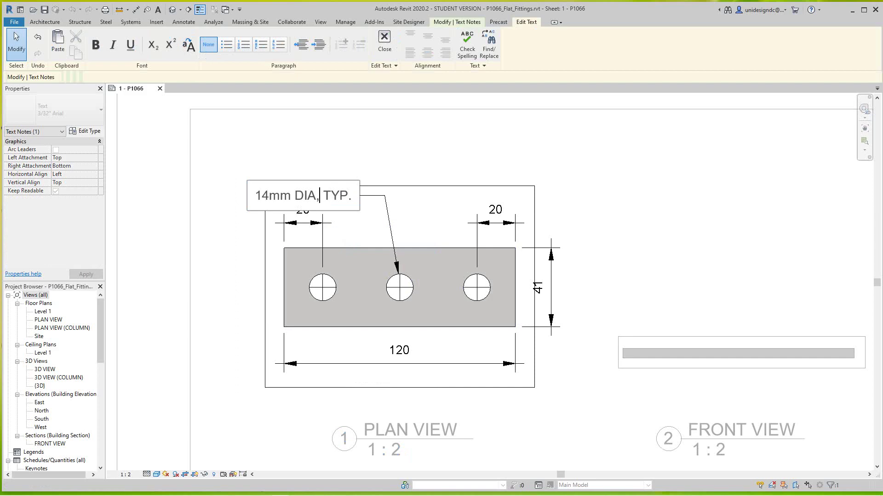
pyautogui.moveTo(254, 195); pyautogui.dragTo(348, 195)
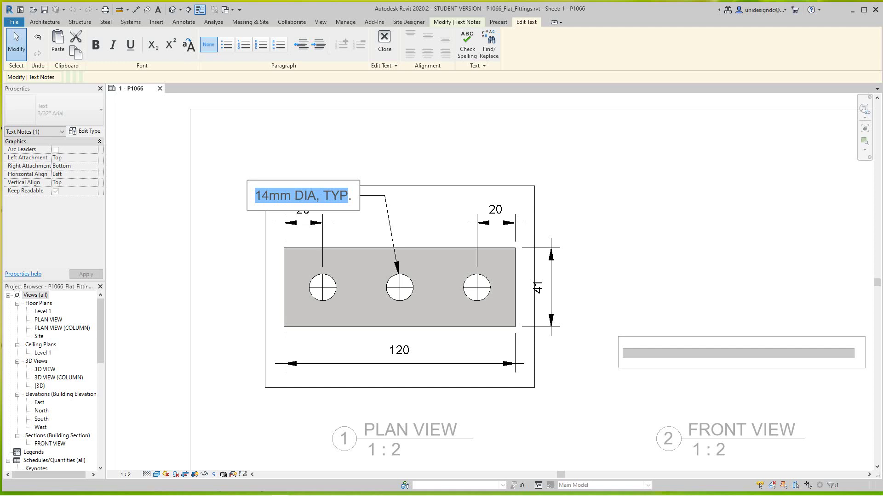
pyautogui.write('@.')
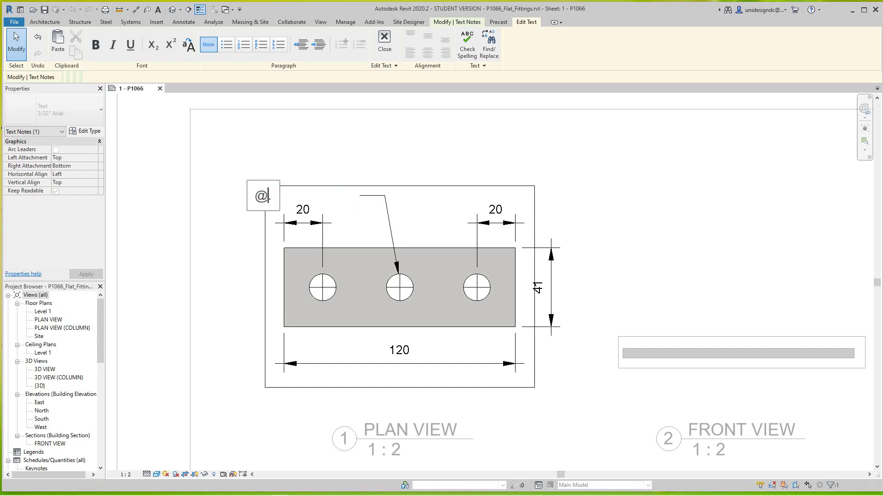
pyautogui.press('BackSpace')
pyautogui.write('^')
pyautogui.press('BackSpace')
pyautogui.press('Escape')
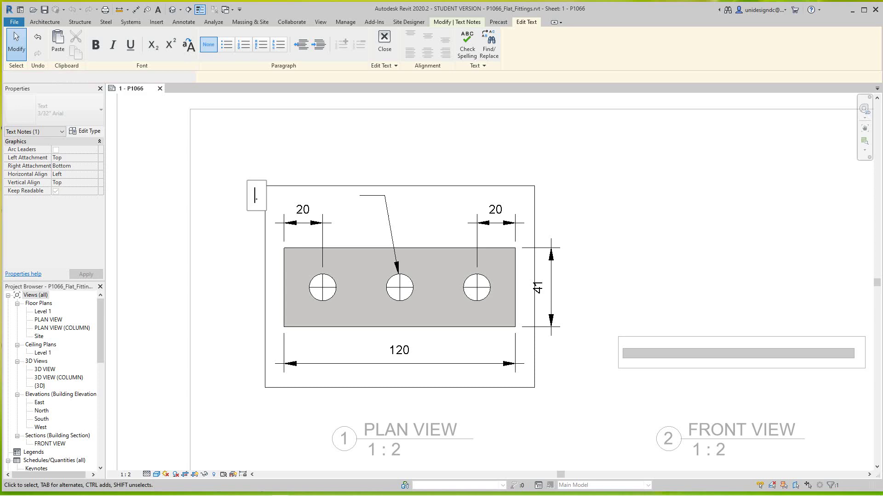
pyautogui.press('Escape')
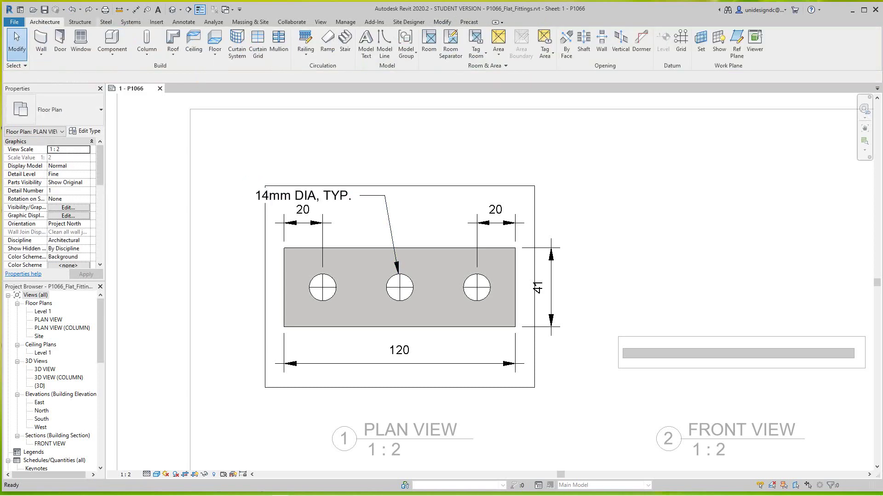
# Move the "14mm DIA, TYP." note slightly up and to the left, clear of the 20 dimension below it.
pyautogui.scroll(-2, 357, 158)
pyautogui.scroll(3, 356, 179)
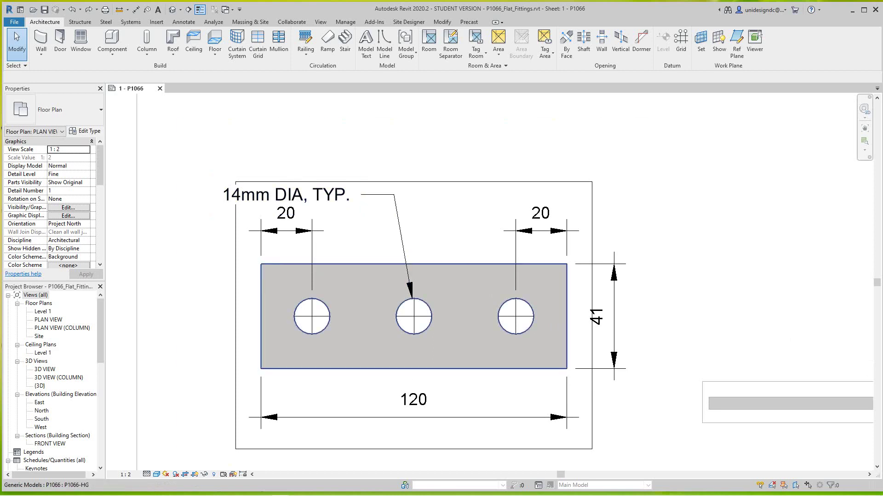
pyautogui.click(361, 195)
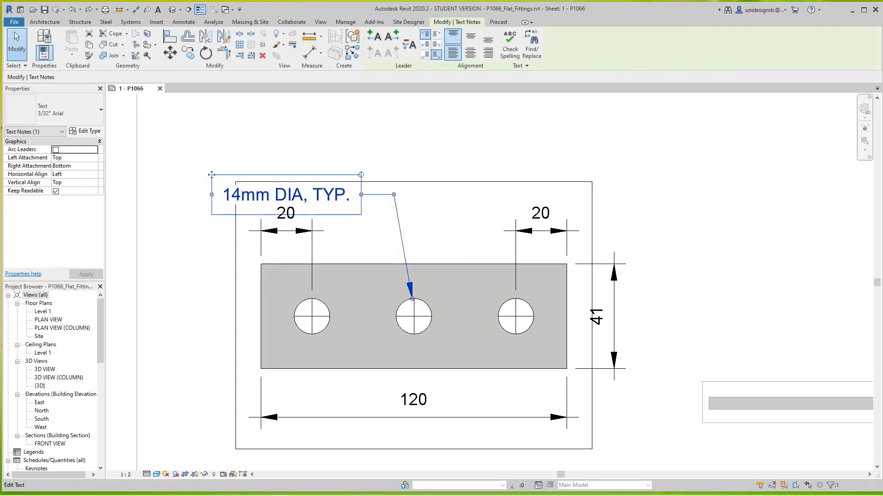
pyautogui.moveTo(360, 195); pyautogui.dragTo(335, 181)
pyautogui.press('Escape')
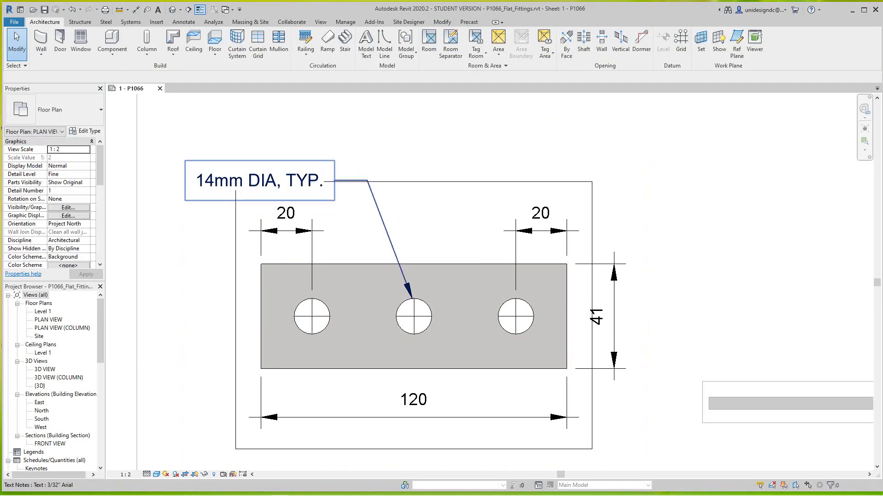
# Switch to the Windows Character Map and place its window clear of the hole note.
pyautogui.moveTo(25, 491)
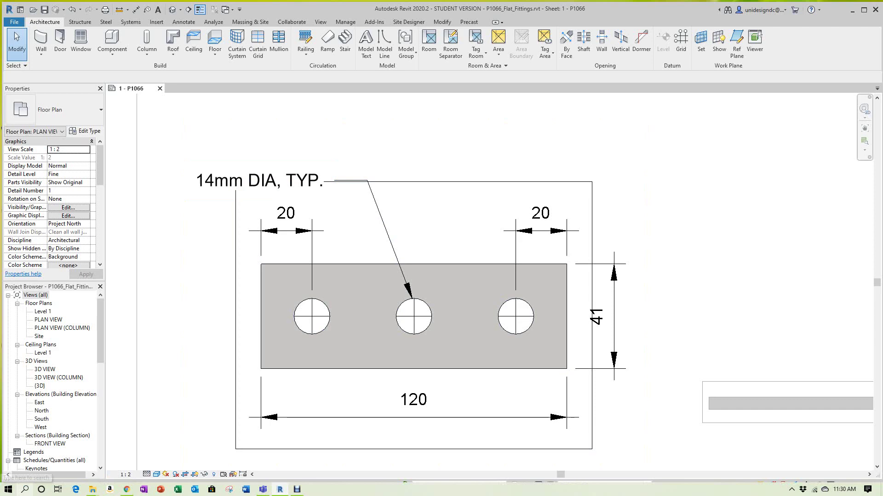
pyautogui.click(25, 490)
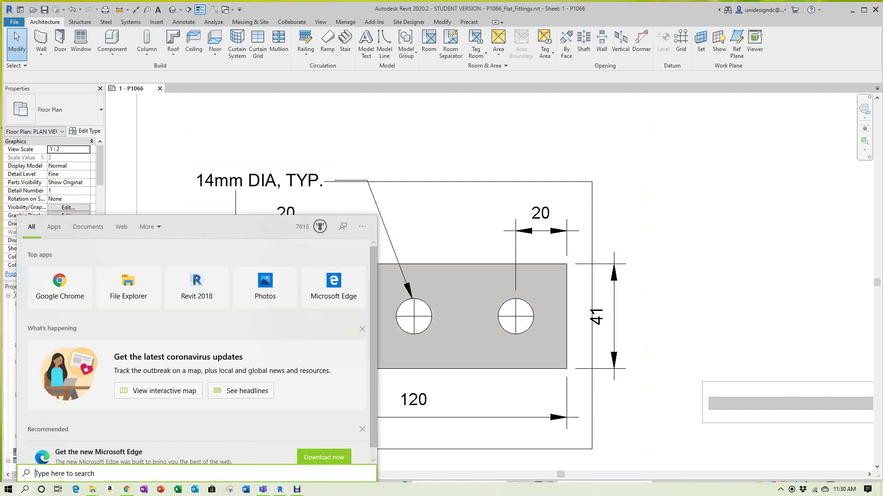
pyautogui.write('ch')
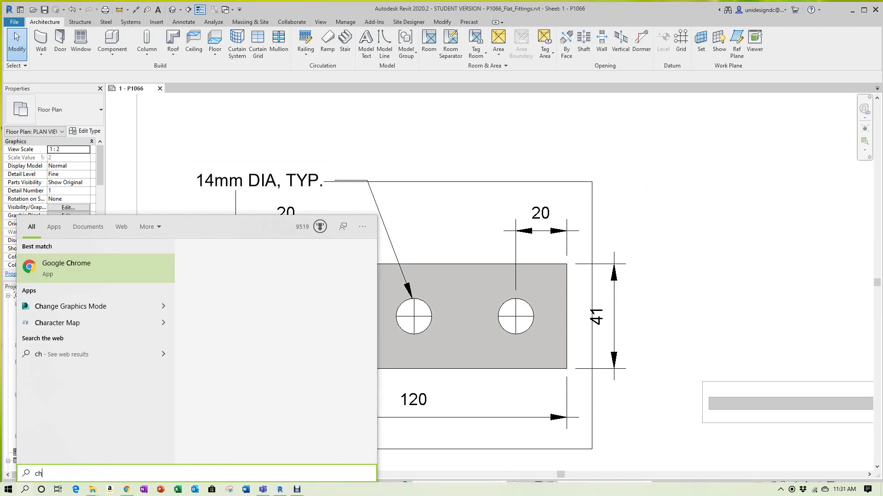
pyautogui.press('Return')
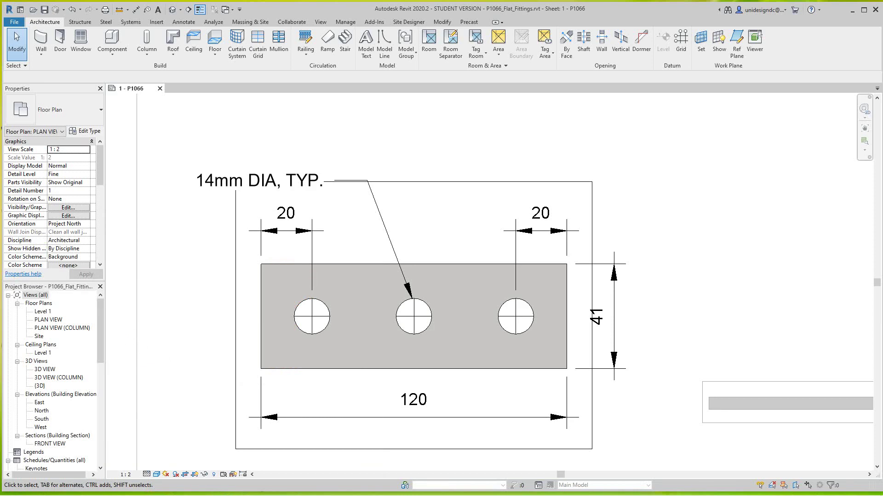
pyautogui.press('Return')
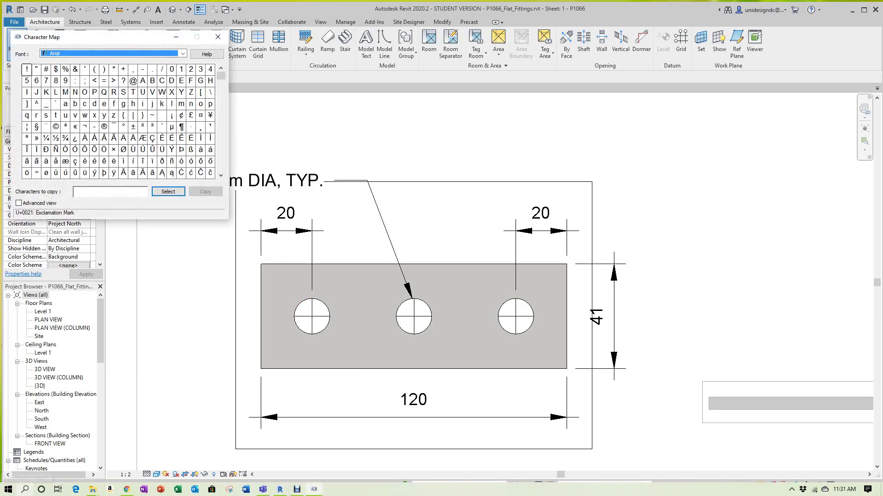
pyautogui.moveTo(158, 41); pyautogui.dragTo(762, 118)
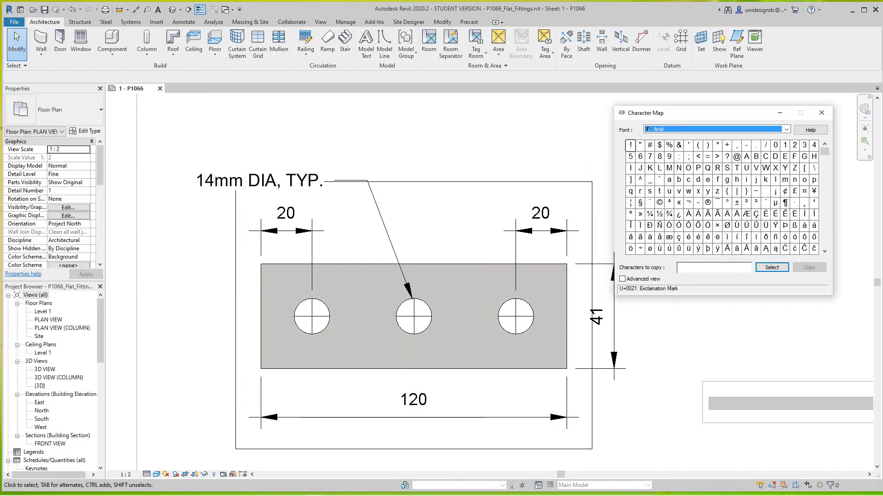
# Copy the Arial Ø character from Character Map and return to the plan view in Revit.
pyautogui.click(726, 225)
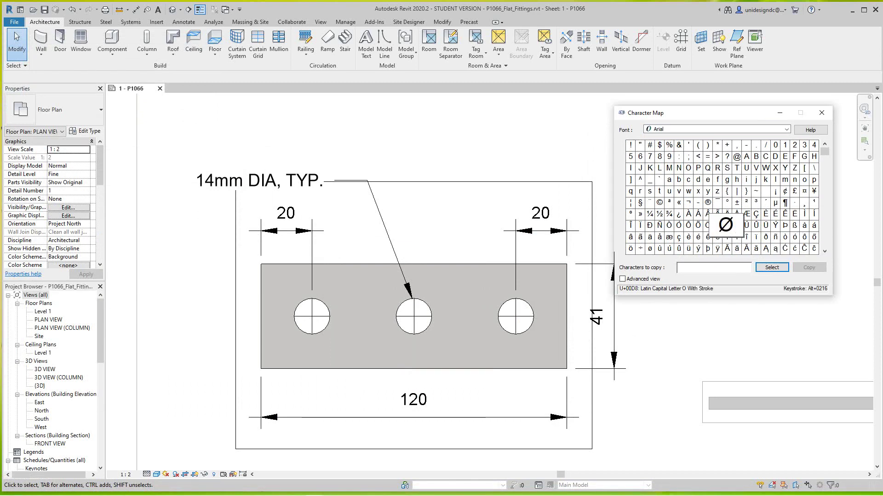
pyautogui.click(772, 267)
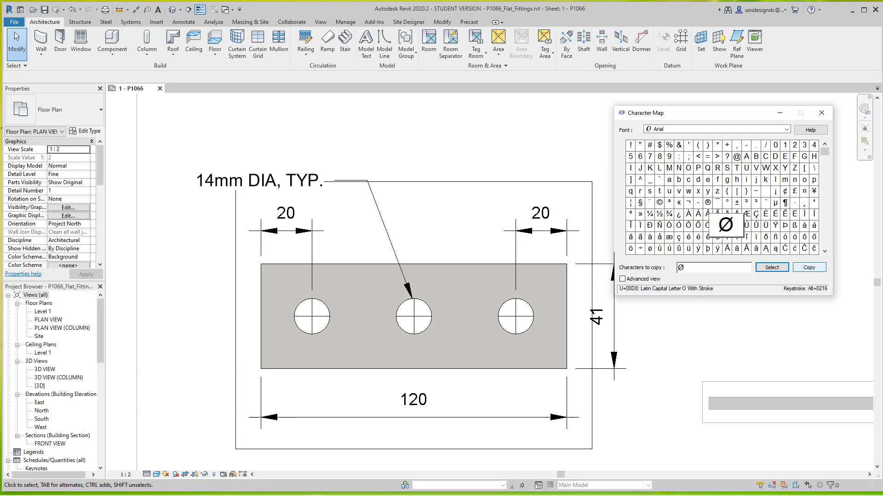
pyautogui.click(809, 267)
pyautogui.click(459, 220)
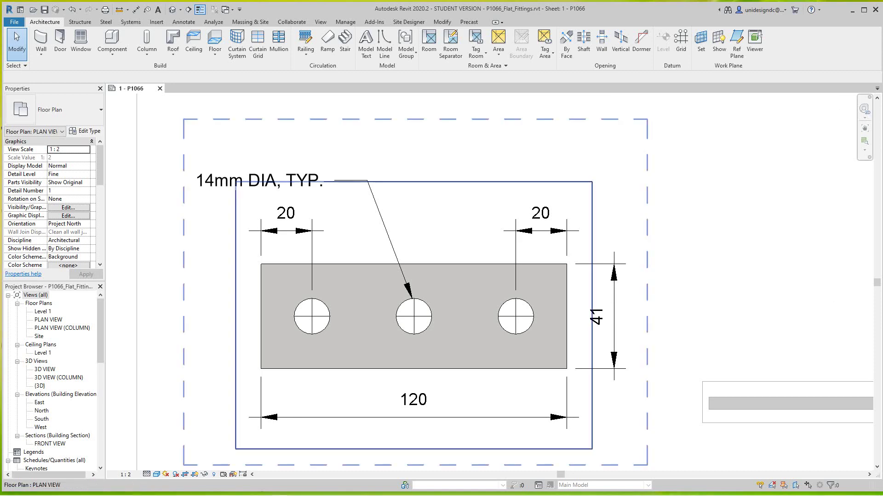
pyautogui.doubleClick(460, 182)
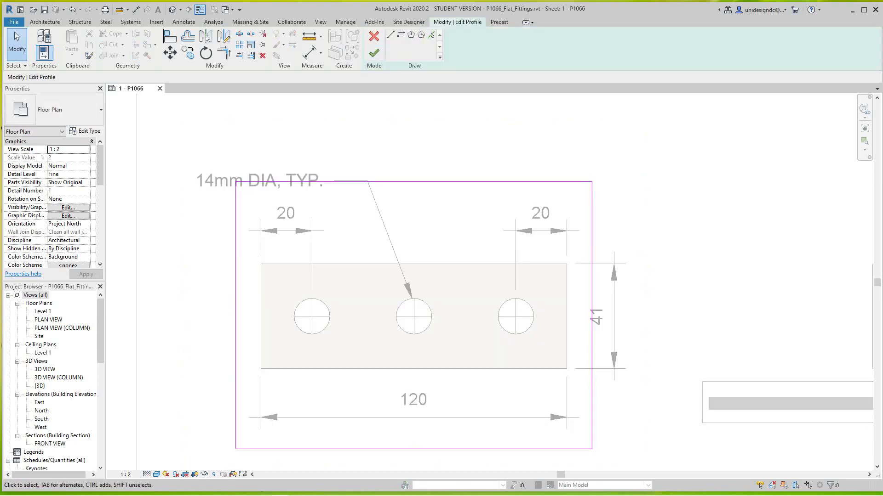
pyautogui.click(373, 53)
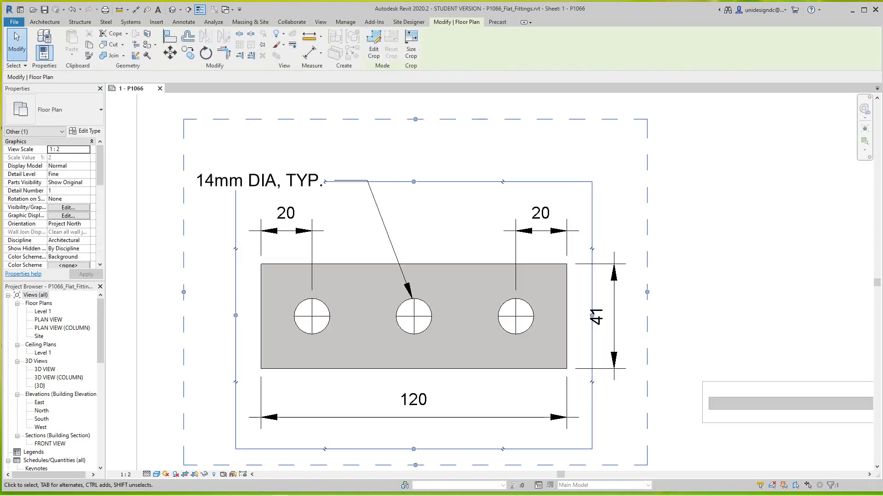
# Replace "DIA," in the hole note with the copied Ø symbol and keep the text changes.
pyautogui.doubleClick(281, 181)
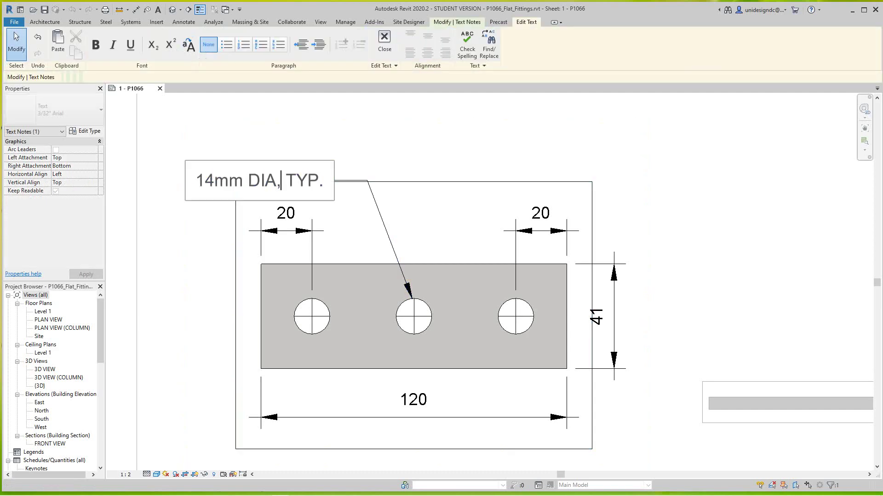
pyautogui.hotkey('shift', 'Left')
pyautogui.hotkey('shift', 'Left')
pyautogui.hotkey('shift', 'Left')
pyautogui.hotkey('shift', 'Left')
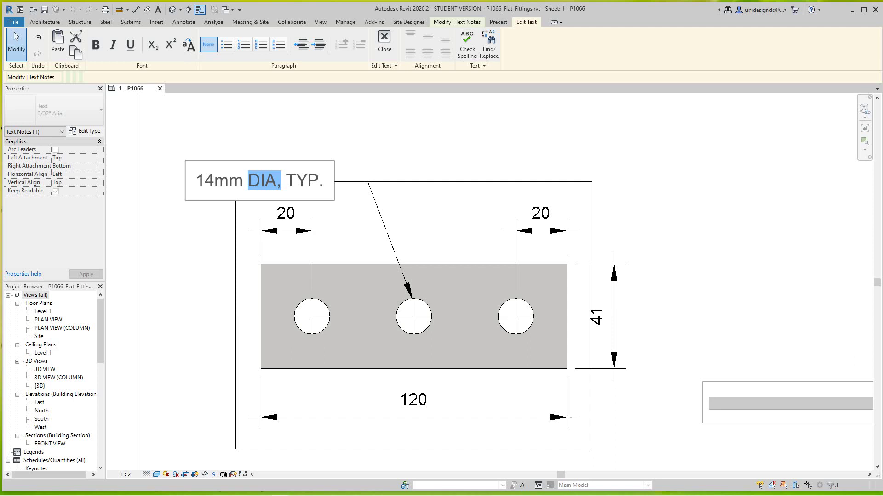
pyautogui.rightClick(254, 181)
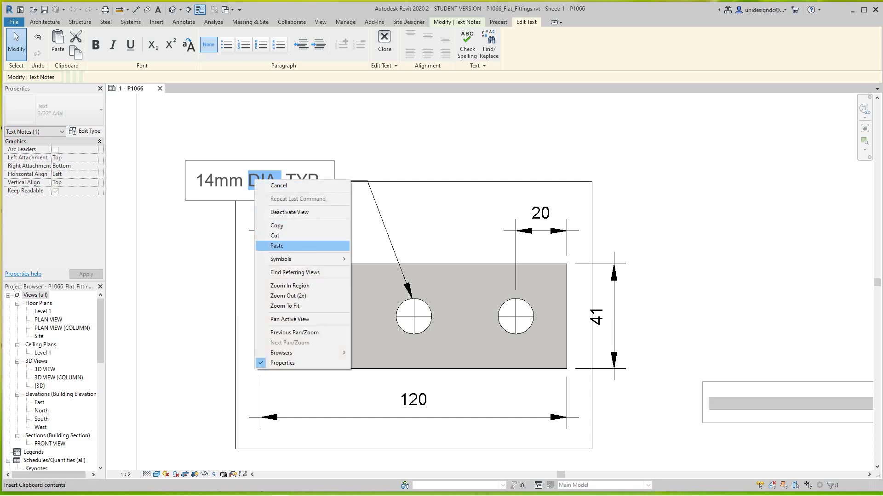
pyautogui.click(276, 245)
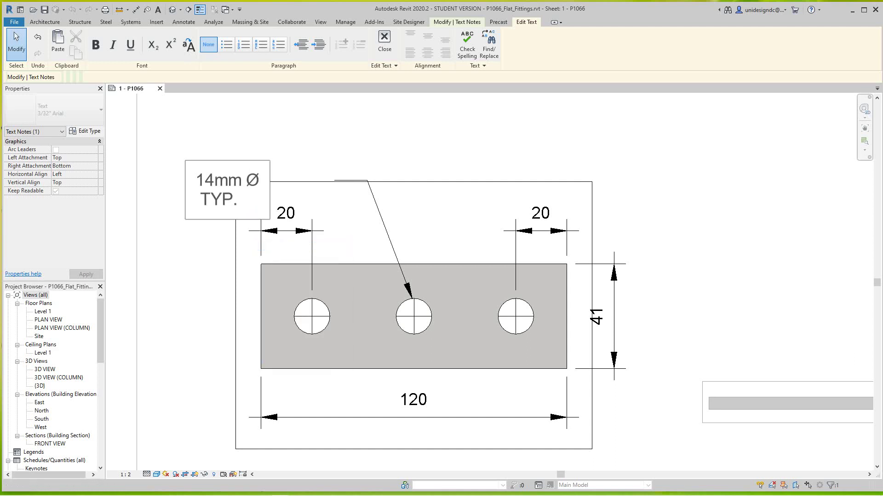
pyautogui.press('Escape')
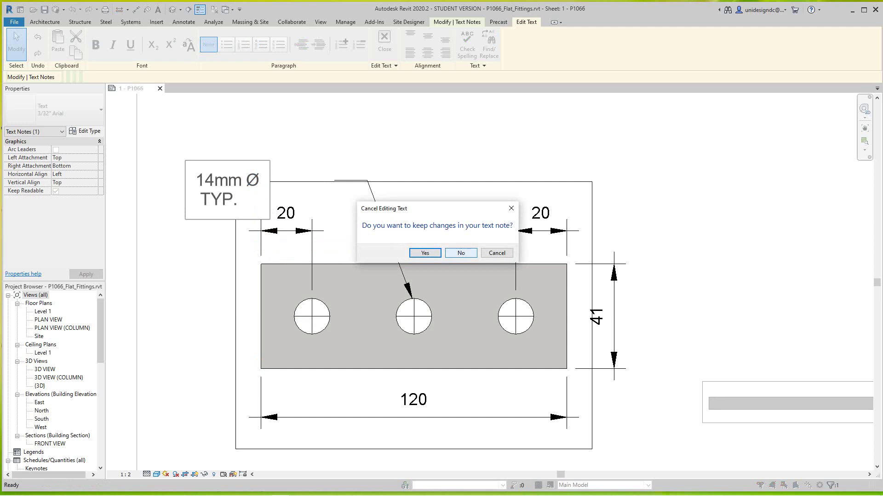
pyautogui.click(425, 253)
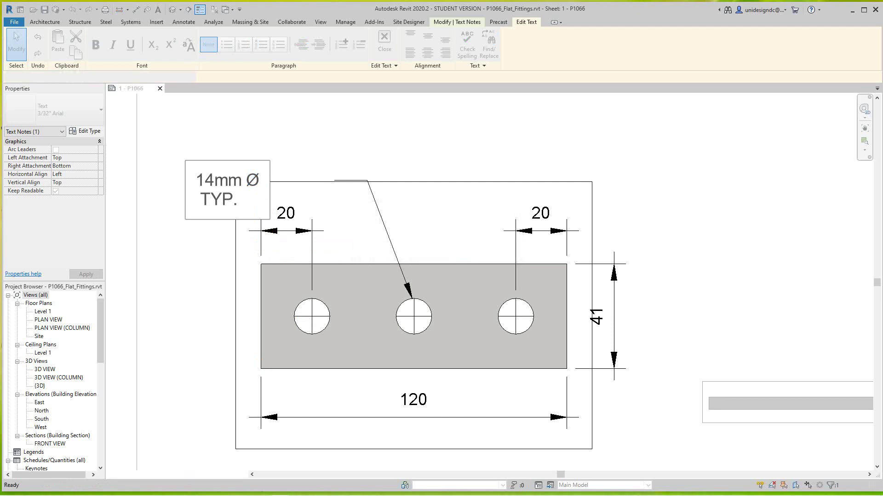
# Widen the hole note's text box and remove the line break so it reads "14mm Ø TYP." on one line.
pyautogui.moveTo(272, 191); pyautogui.dragTo(338, 191)
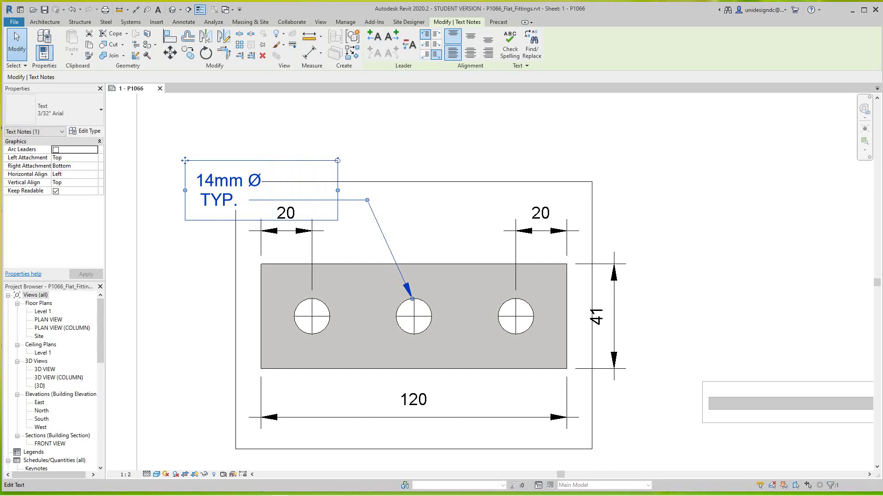
pyautogui.click(199, 201)
pyautogui.press('BackSpace')
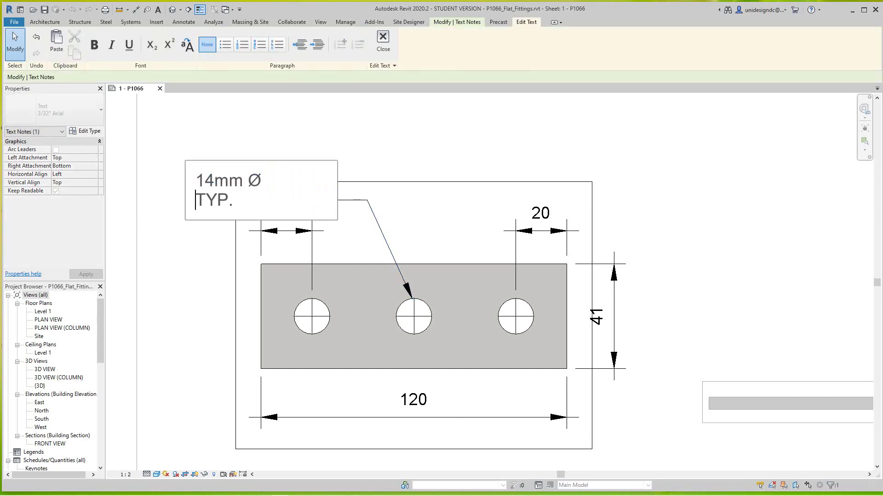
pyautogui.press('BackSpace')
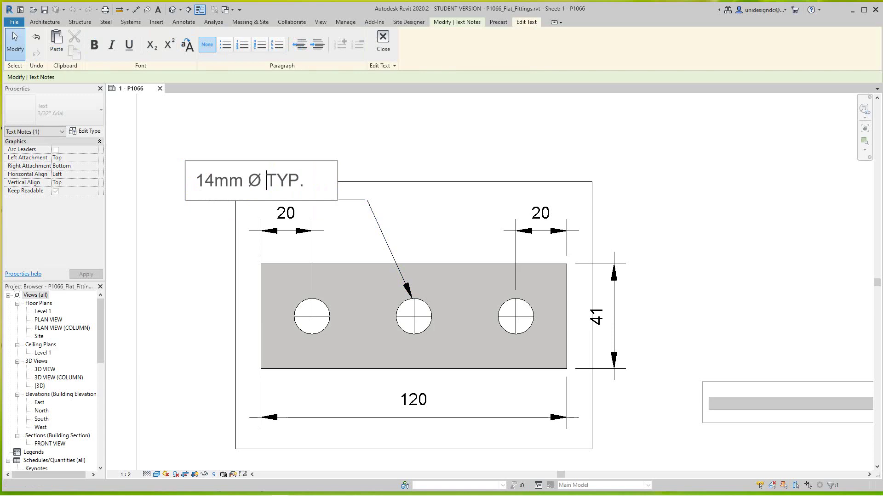
pyautogui.click(325, 147)
pyautogui.scroll(-1, 324, 169)
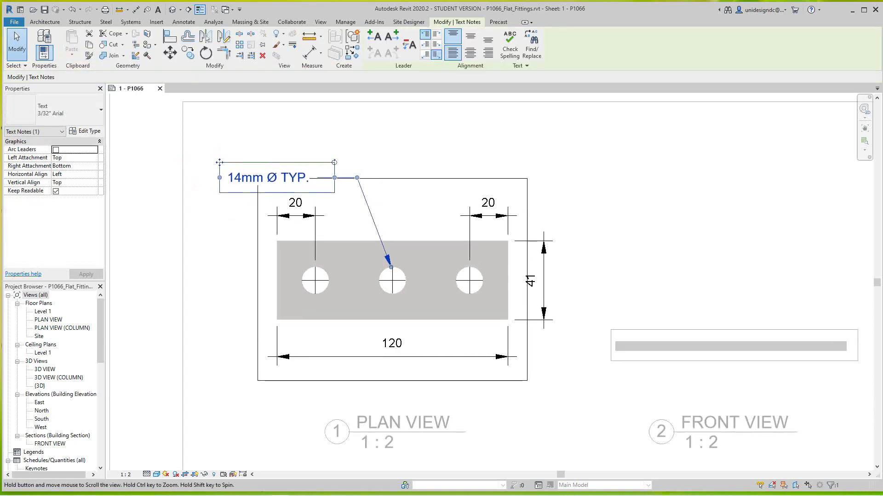
pyautogui.scroll(4, 290, 150)
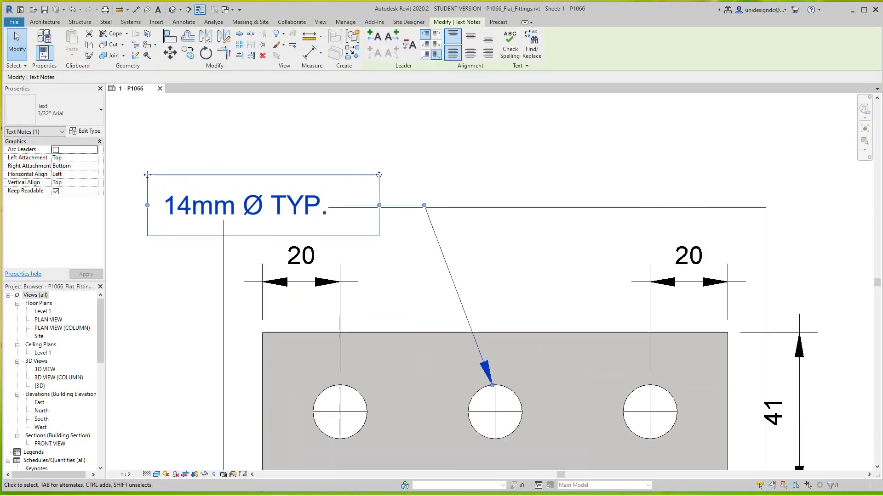
# Reopen the plan view's hole note for text editing and start a new line after "14mm Ø TYP.".
pyautogui.press('Escape')
pyautogui.scroll(-4, 285, 166)
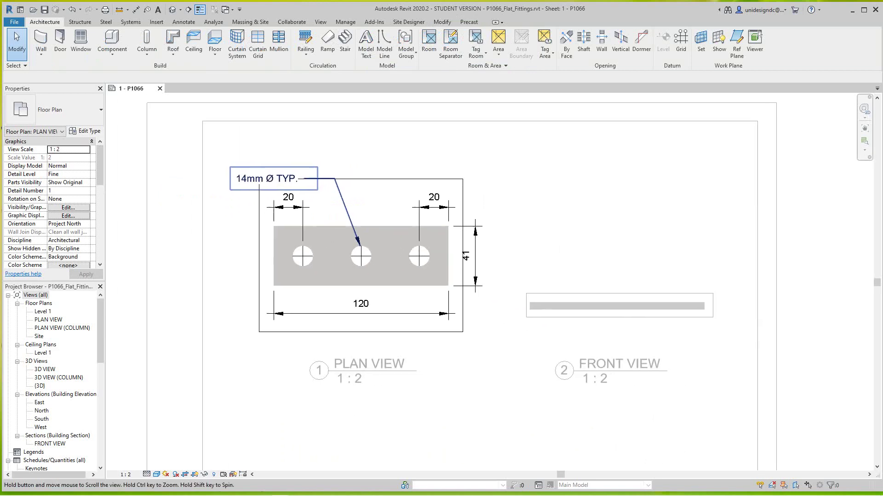
pyautogui.scroll(3, 327, 192)
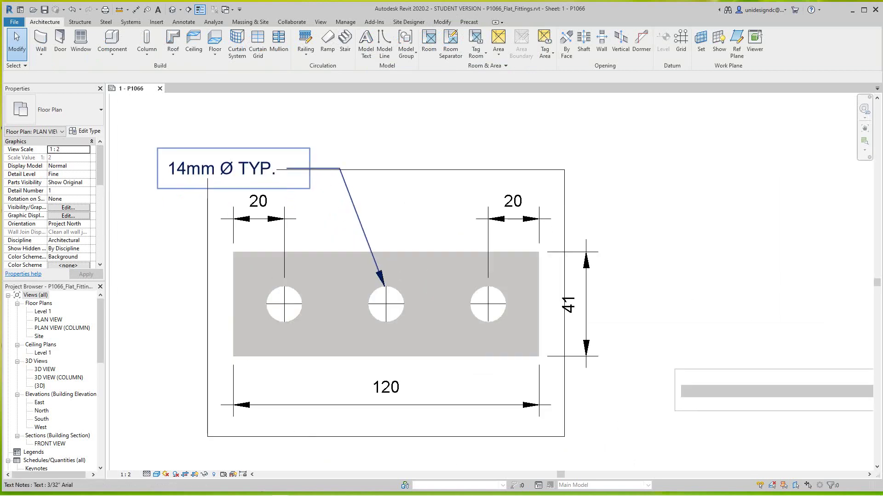
pyautogui.moveTo(327, 192); pyautogui.dragTo(332, 189, button='middle')
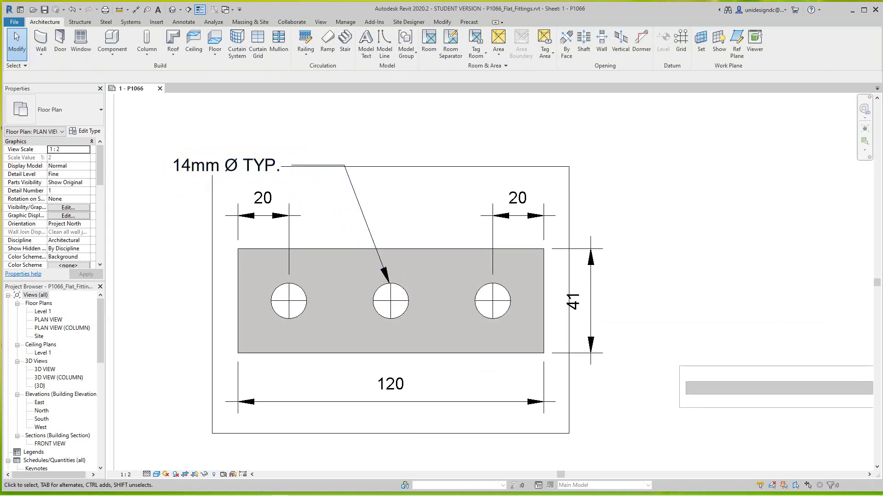
pyautogui.scroll(-2, 226, 152)
pyautogui.scroll(4, 226, 152)
pyautogui.doubleClick(292, 171)
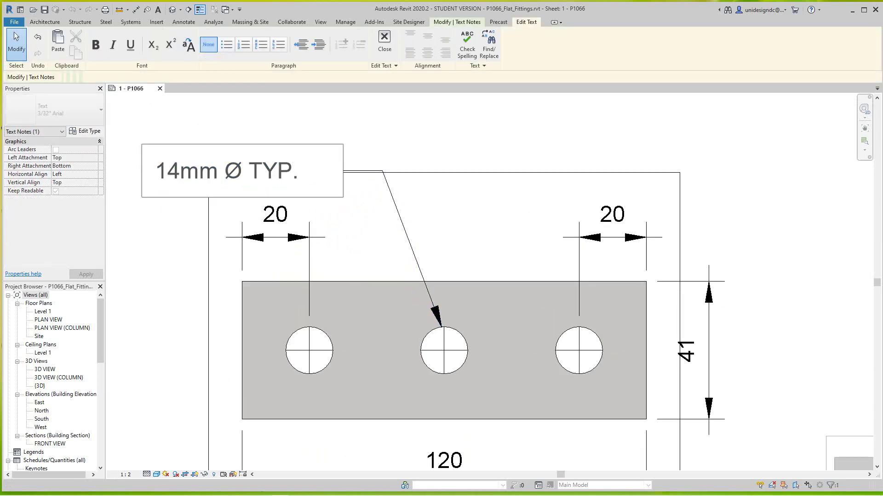
pyautogui.click(300, 171)
pyautogui.press('Return')
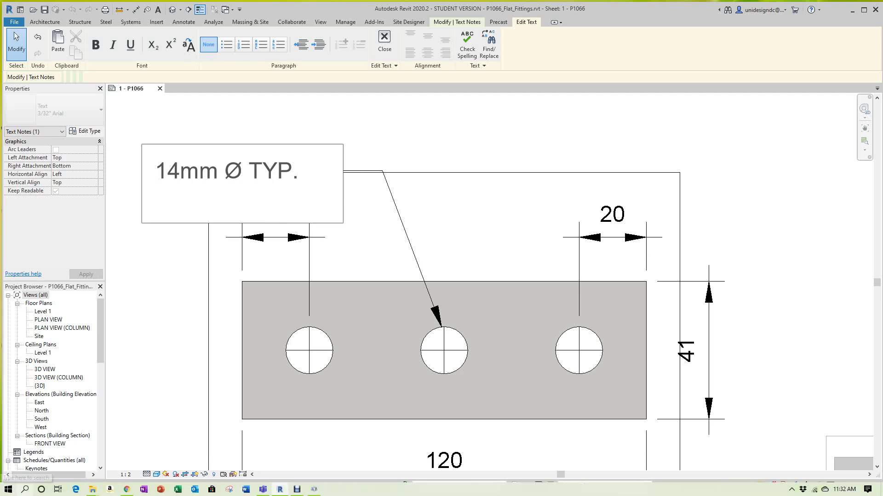
# Bring the Character Map window in front of Revit and place it clear of the hole note.
pyautogui.moveTo(402, 6); pyautogui.dragTo(332, 117)
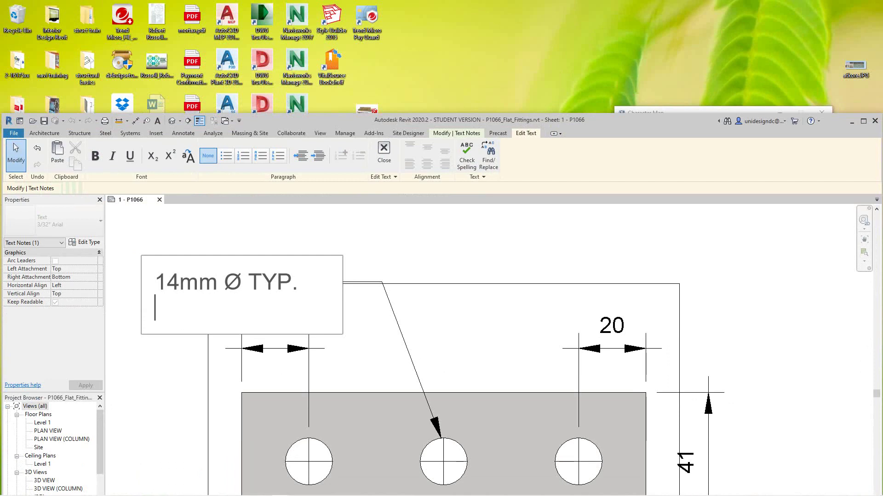
pyautogui.click(680, 111)
pyautogui.moveTo(673, 113)
pyautogui.mouseDown()
pyautogui.moveTo(248, 222)
pyautogui.moveTo(211, 246)
pyautogui.mouseUp()
pyautogui.click(359, 246)
pyautogui.moveTo(603, 120); pyautogui.dragTo(603, 19)
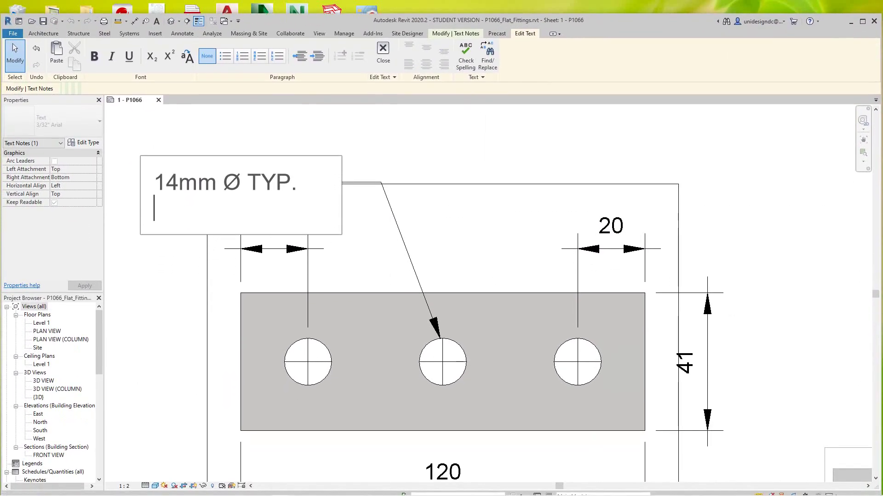
pyautogui.moveTo(322, 20); pyautogui.dragTo(321, 8)
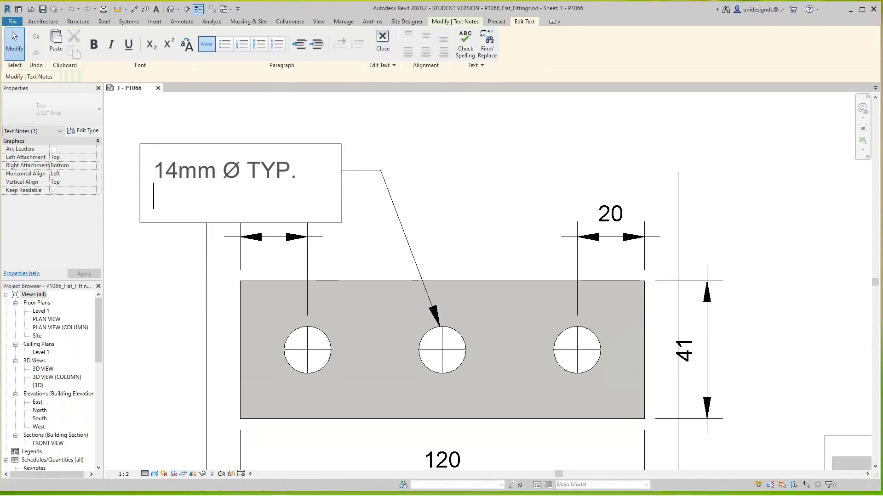
pyautogui.hotkey('alt', 'Tab')
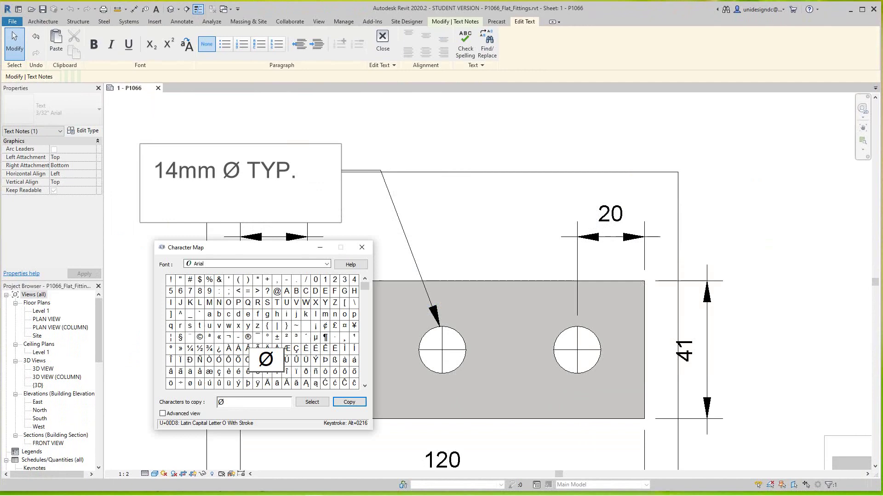
pyautogui.moveTo(207, 248); pyautogui.dragTo(551, 161)
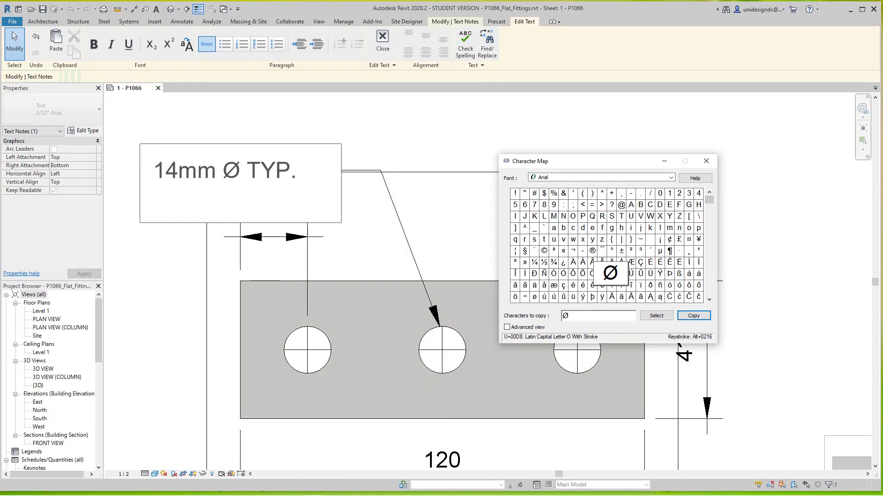
pyautogui.hotkey('alt', 'Tab')
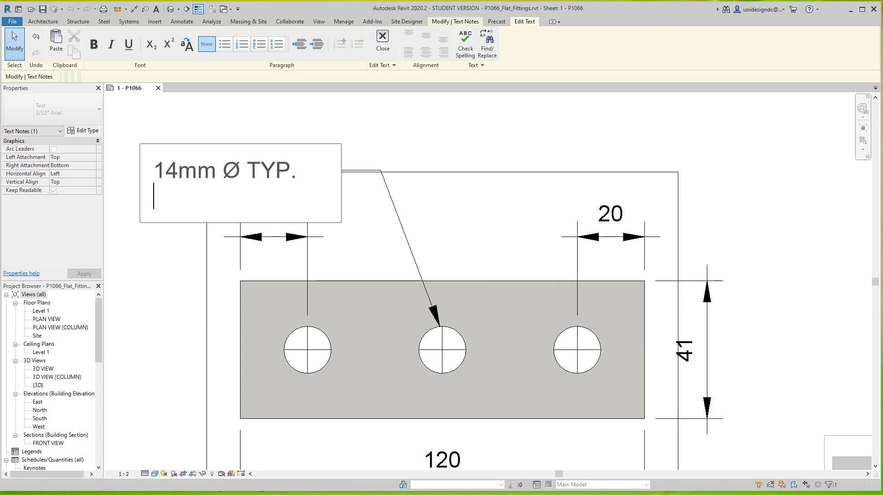
pyautogui.hotkey('alt', 'Tab')
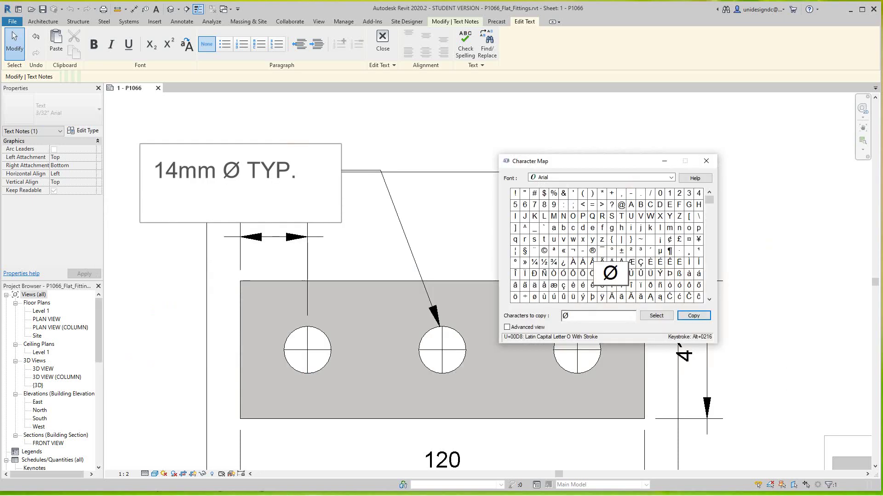
pyautogui.hotkey('alt', 'Tab')
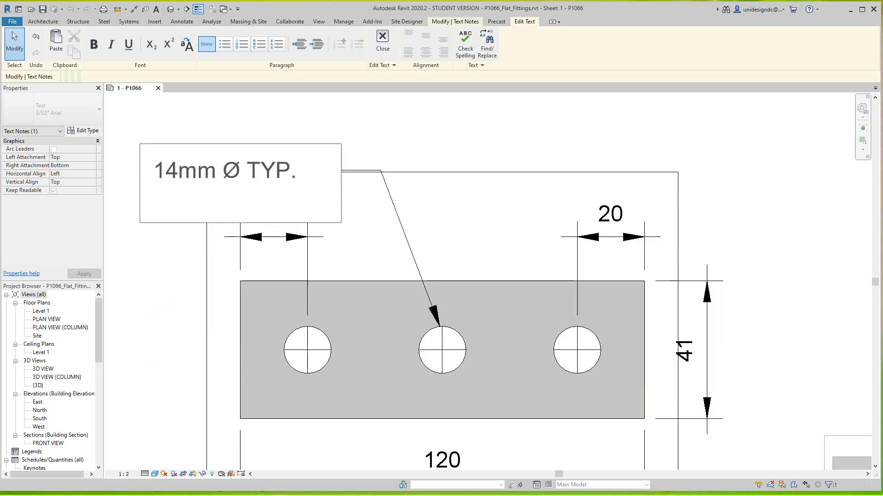
pyautogui.hotkey('alt', 'Tab')
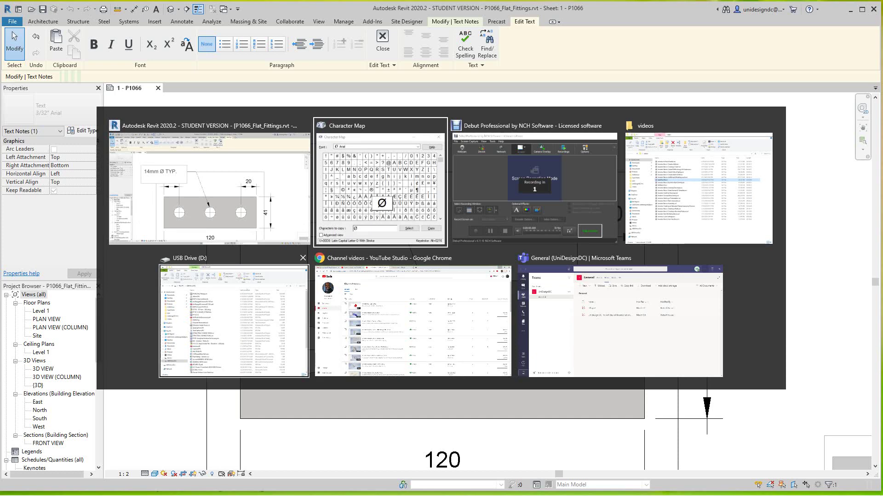
pyautogui.click(376, 207)
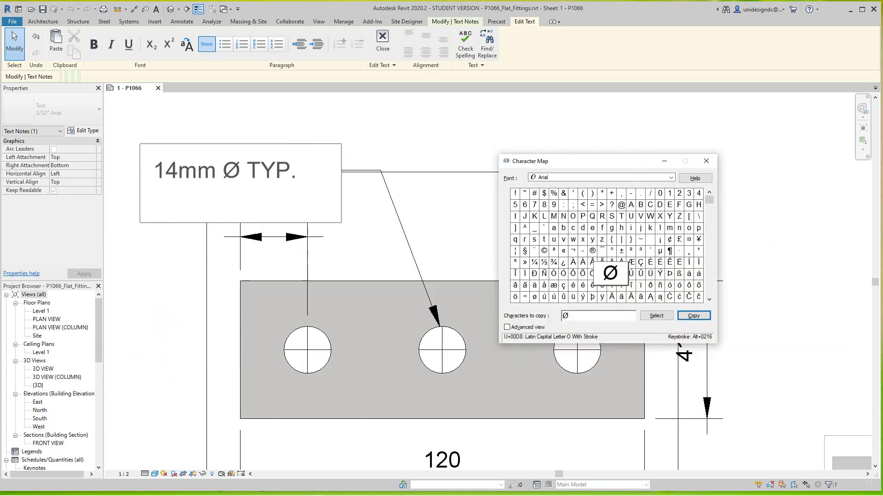
pyautogui.scroll(-2, 376, 208)
pyautogui.scroll(2, 601, 177)
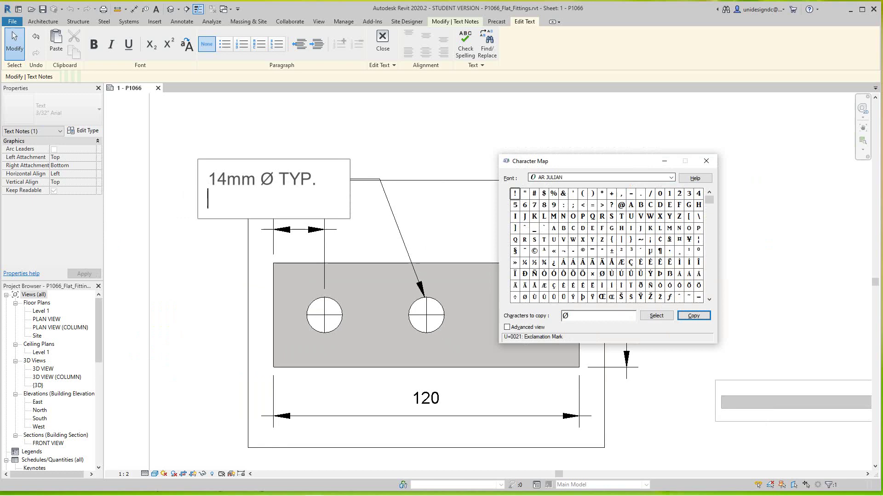
pyautogui.scroll(1, 735, 220)
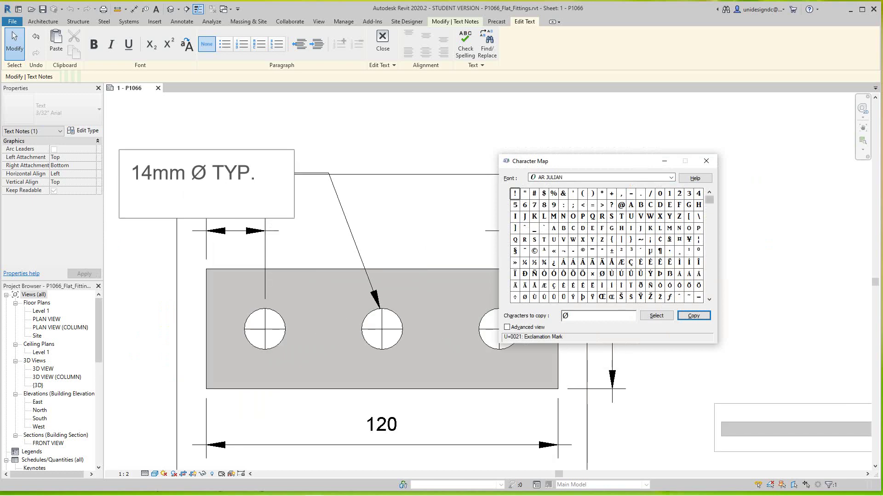
pyautogui.scroll(-1, 607, 245)
pyautogui.moveTo(709, 291); pyautogui.dragTo(709, 201)
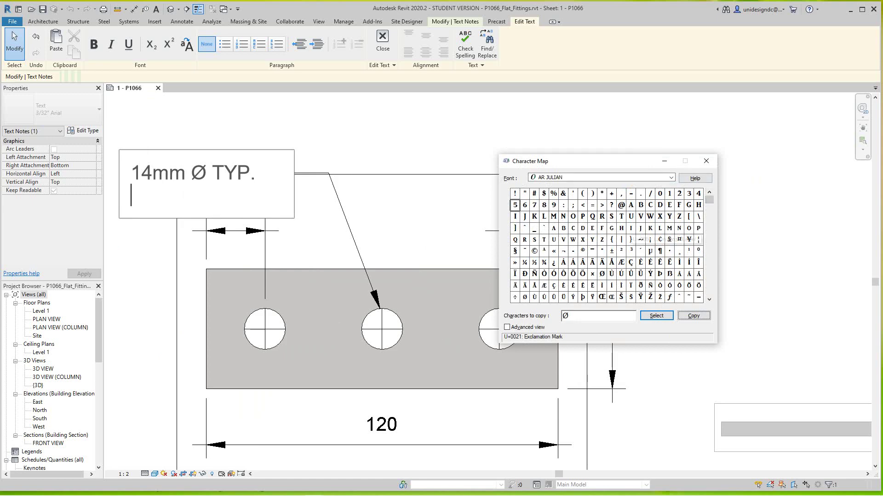
pyautogui.click(650, 205)
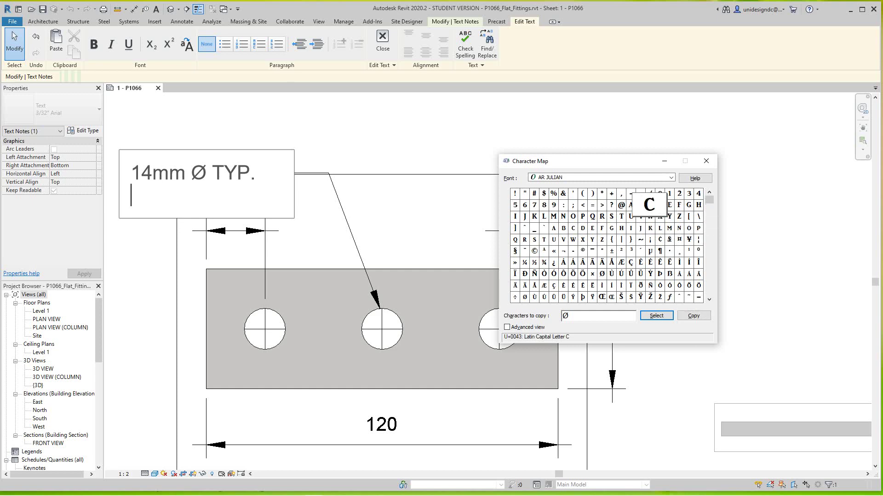
# Set the Character Map font to Arial.
pyautogui.click(671, 178)
pyautogui.press('Down')
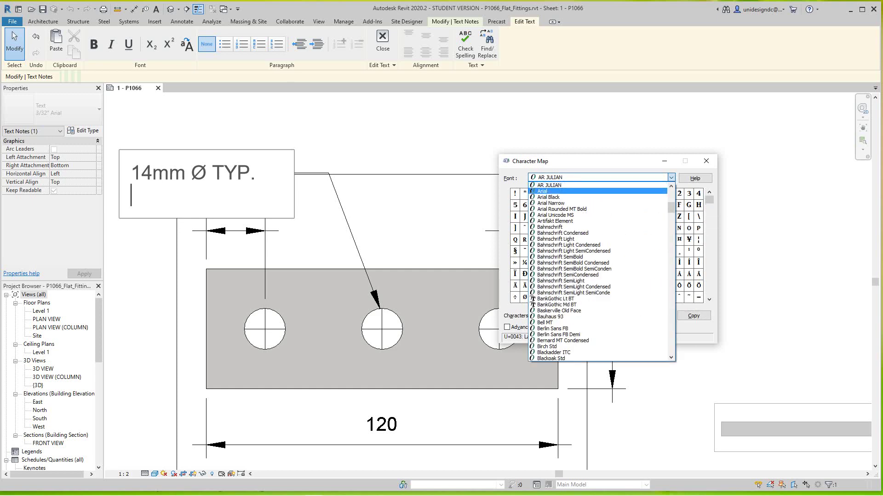
pyautogui.press('Return')
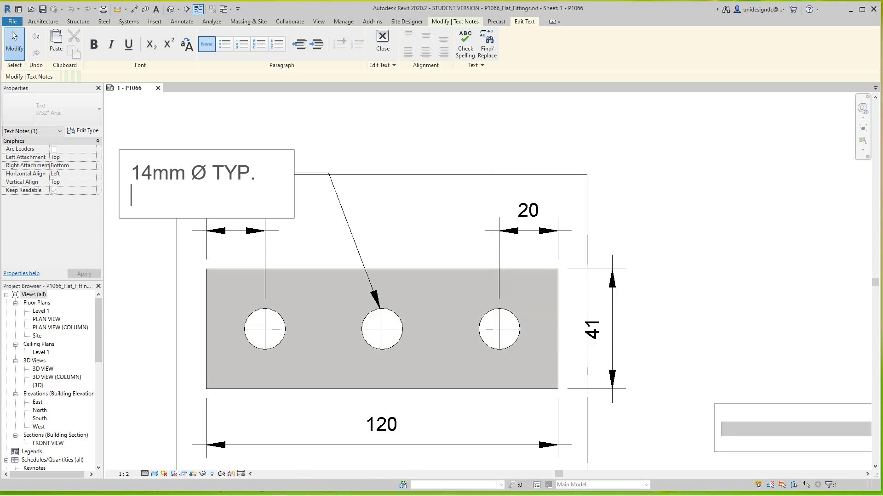
# Enter "21" on the hole note's second line, and copy only the Arial degree sign from Character Map.
pyautogui.write('21')
pyautogui.hotkey('alt', 'Tab')
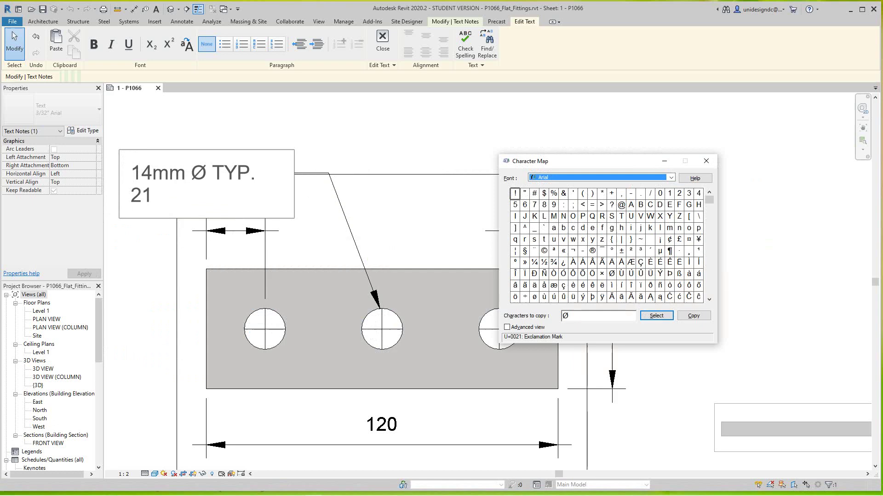
pyautogui.click(611, 251)
pyautogui.hotkey('alt', 'c')
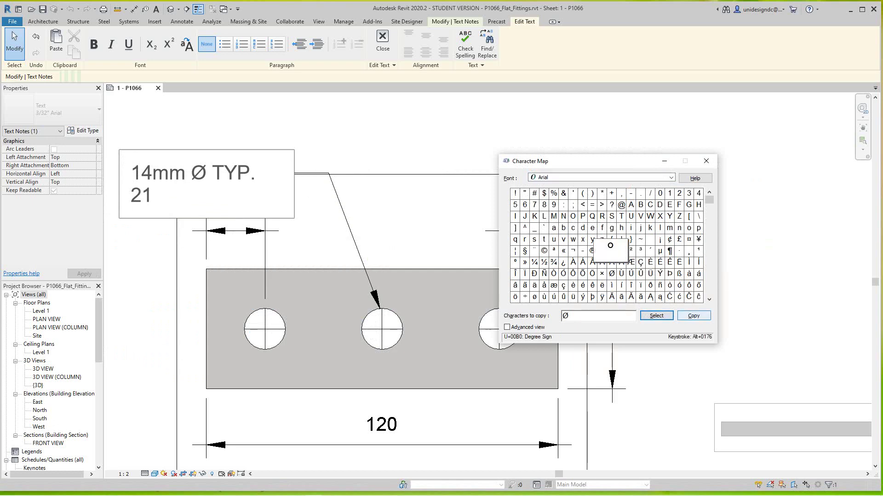
pyautogui.hotkey('alt', 's')
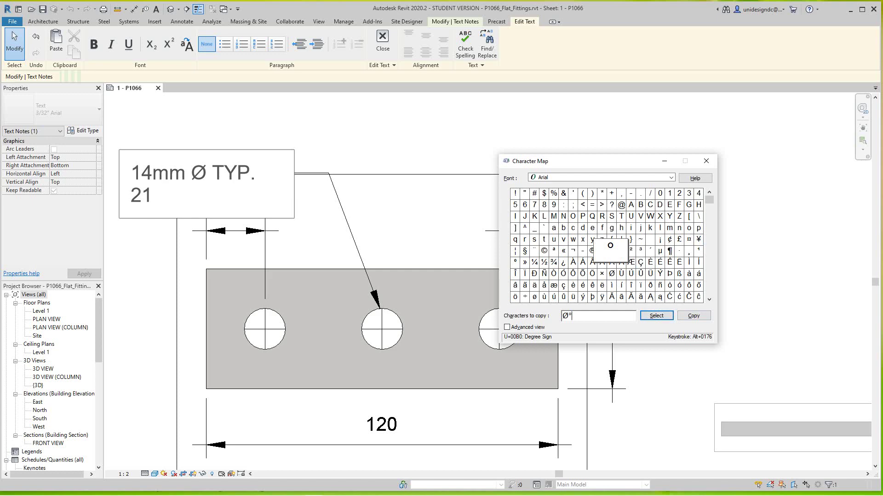
pyautogui.press('BackSpace')
pyautogui.hotkey('alt', 's')
pyautogui.hotkey('alt', 'c')
pyautogui.hotkey('alt', 'F4')
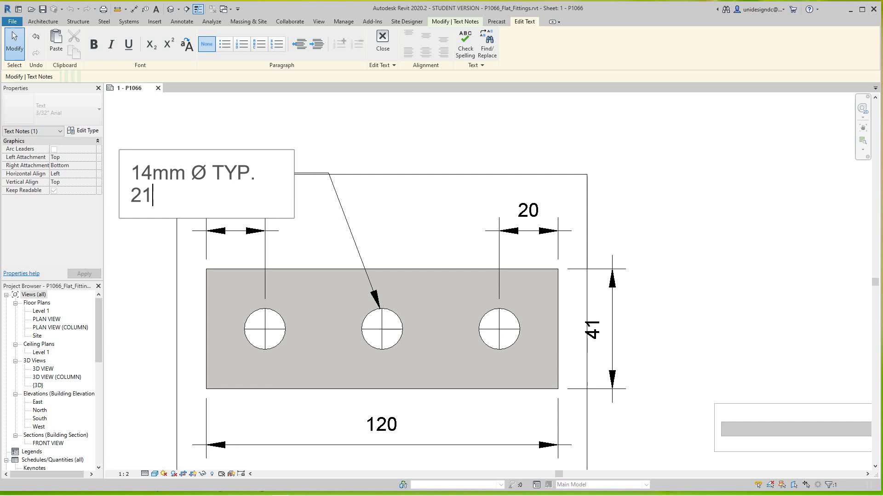
# Paste the copied degree sign after "21" on the hole note's second line.
pyautogui.rightClick(155, 195)
pyautogui.click(184, 260)
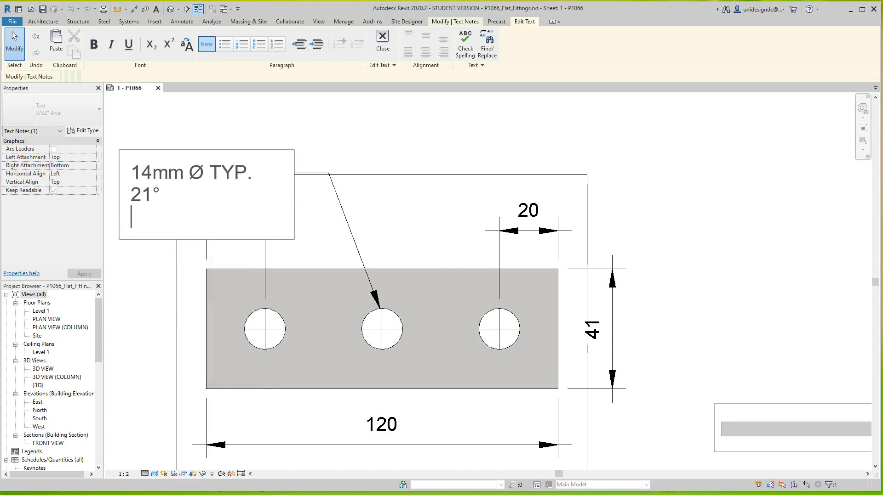
pyautogui.scroll(-3, 390, 301)
pyautogui.scroll(4, 277, 224)
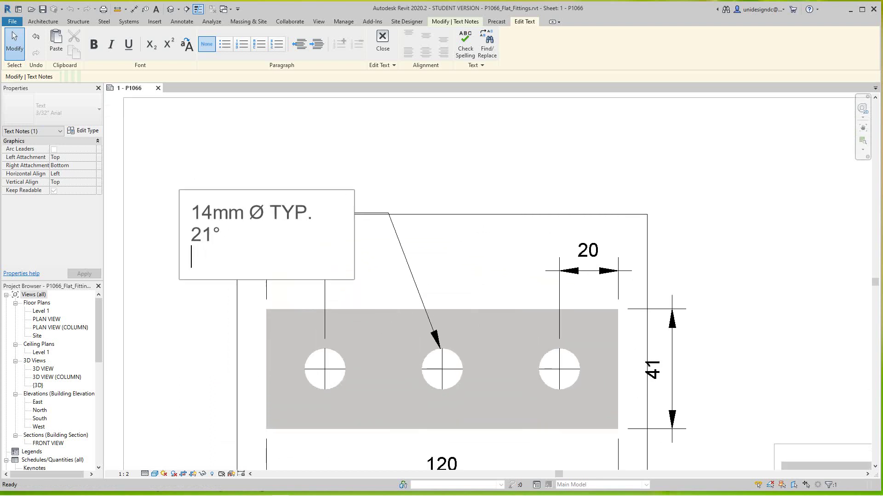
pyautogui.scroll(-7, 358, 233)
pyautogui.moveTo(358, 233); pyautogui.dragTo(420, 253, button='middle')
pyautogui.scroll(3, 425, 257)
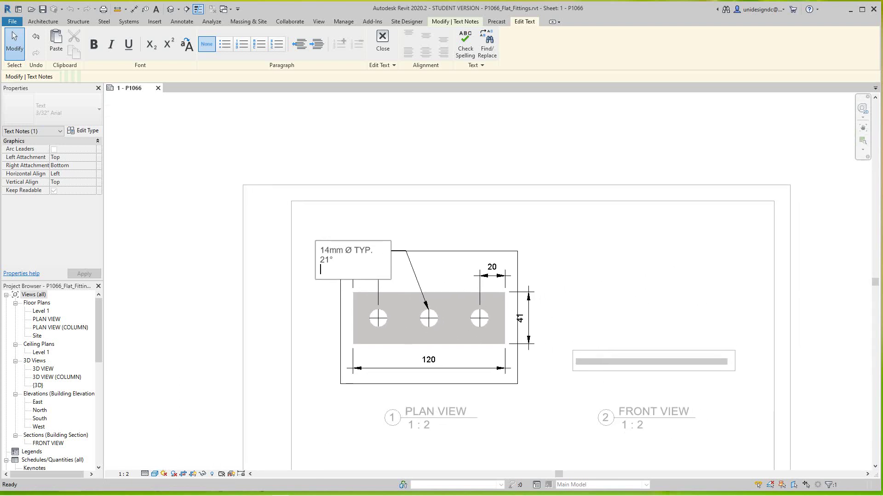